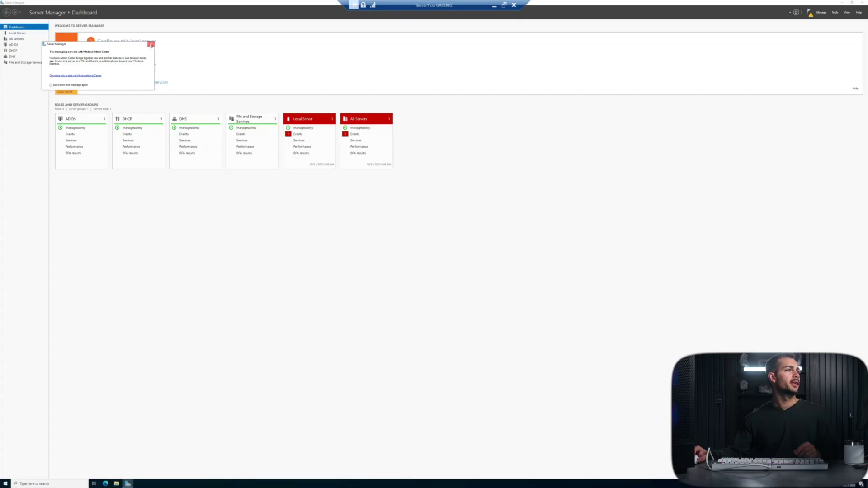
# Step: Dismiss the Admin Center prompt and verify Server1 appears under Domain Controllers for indigodomain.com
pyautogui.click(151, 44)
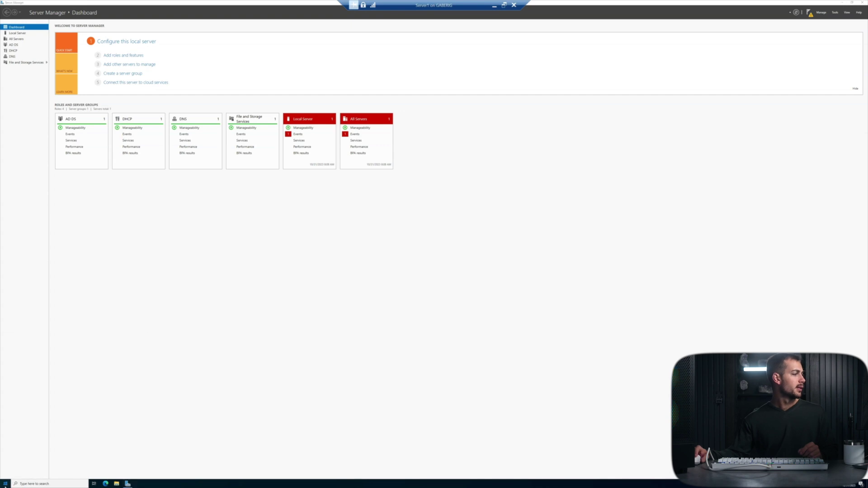
pyautogui.click(17, 33)
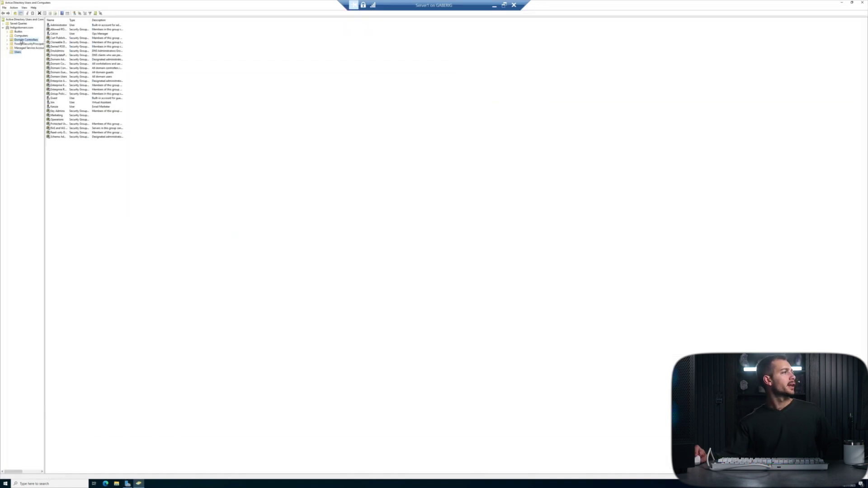
pyautogui.click(22, 40)
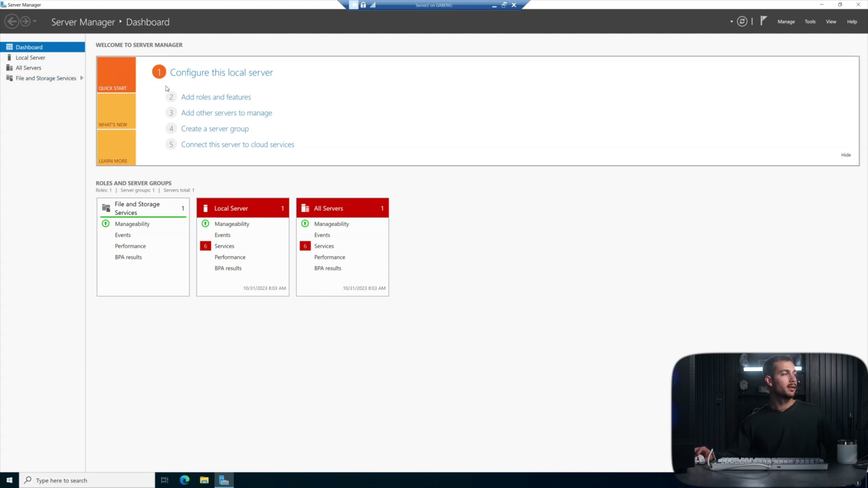
# Step: Open the IPv4 properties of Server2's Ethernet adapter
pyautogui.click(40, 61)
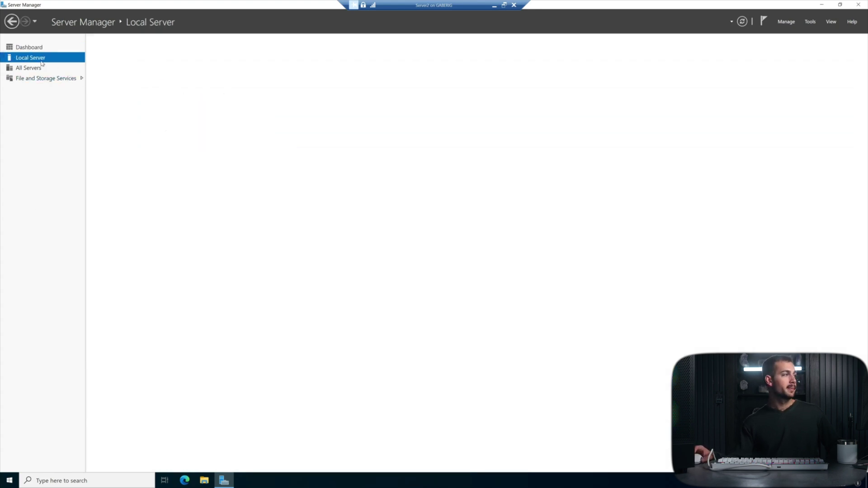
pyautogui.click(217, 132)
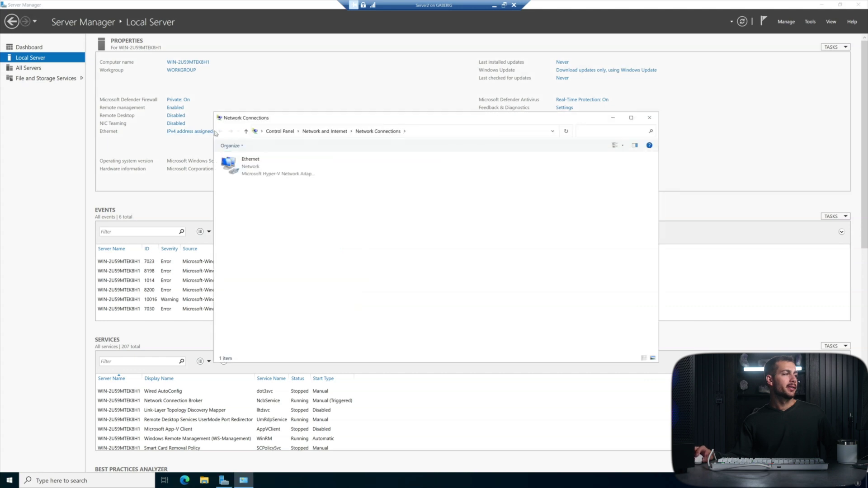
pyautogui.rightClick(270, 173)
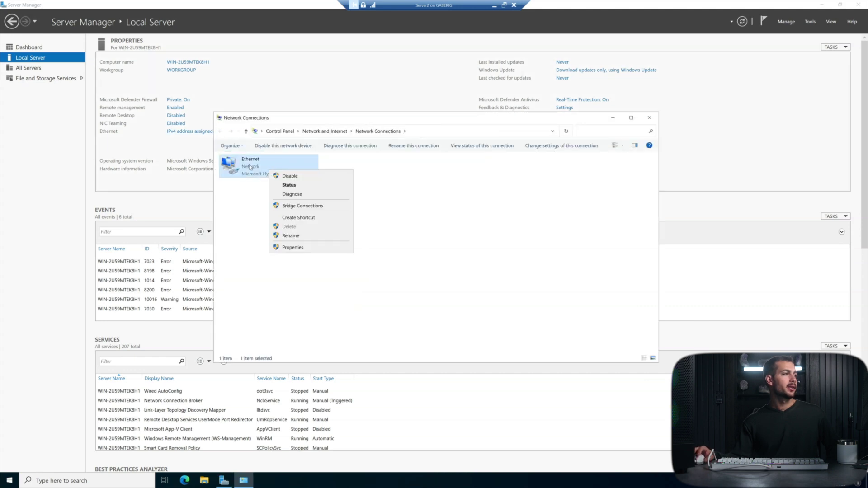
pyautogui.click(293, 247)
pyautogui.moveTo(269, 152); pyautogui.dragTo(408, 158)
pyautogui.scroll(-2, 426, 254)
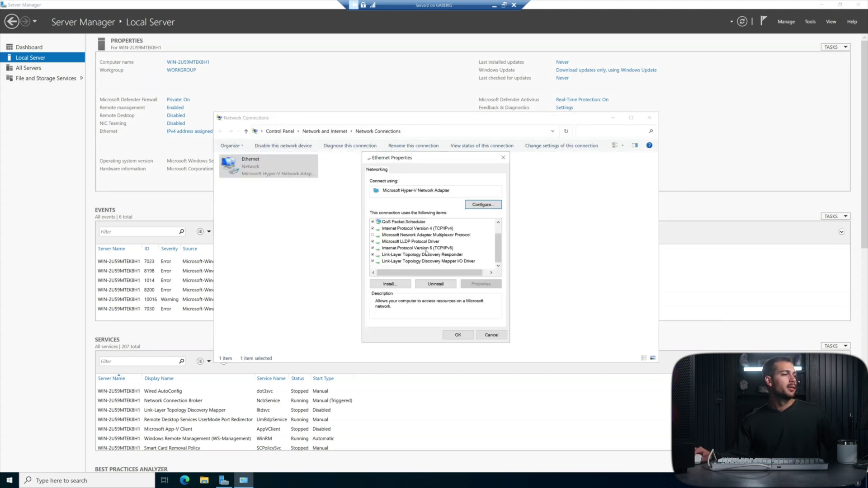
pyautogui.doubleClick(418, 229)
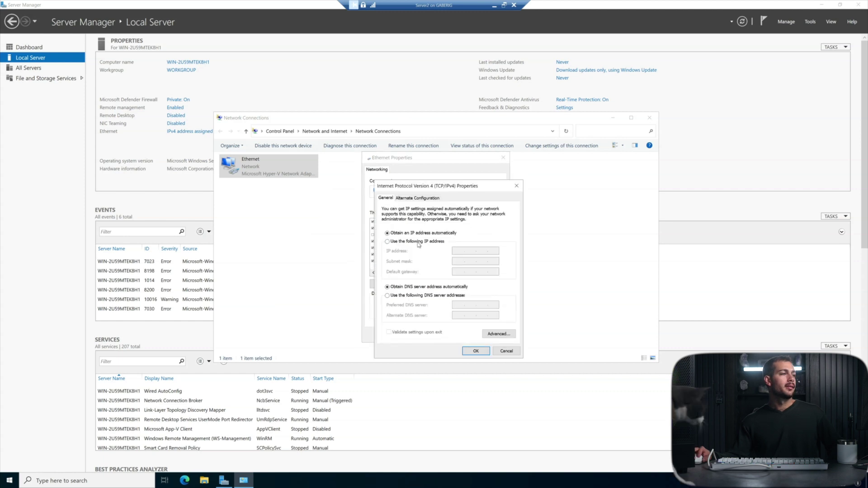
# Step: Set static IP 192.168.1.2 with mask 255.255.255.0 and begin the preferred DNS server
pyautogui.click(387, 242)
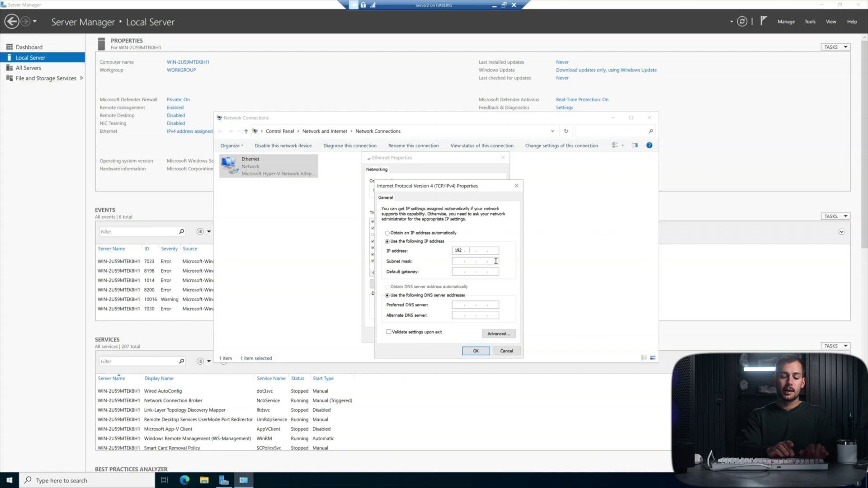
pyautogui.write('192.168.')
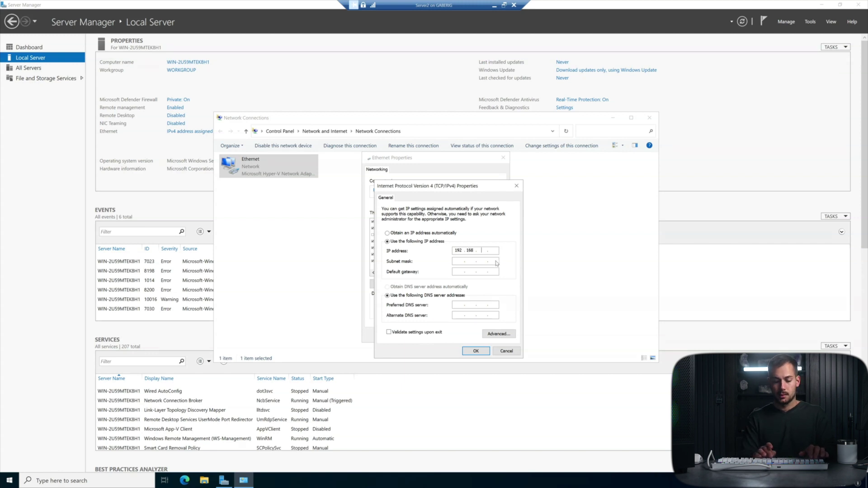
pyautogui.write('1.2')
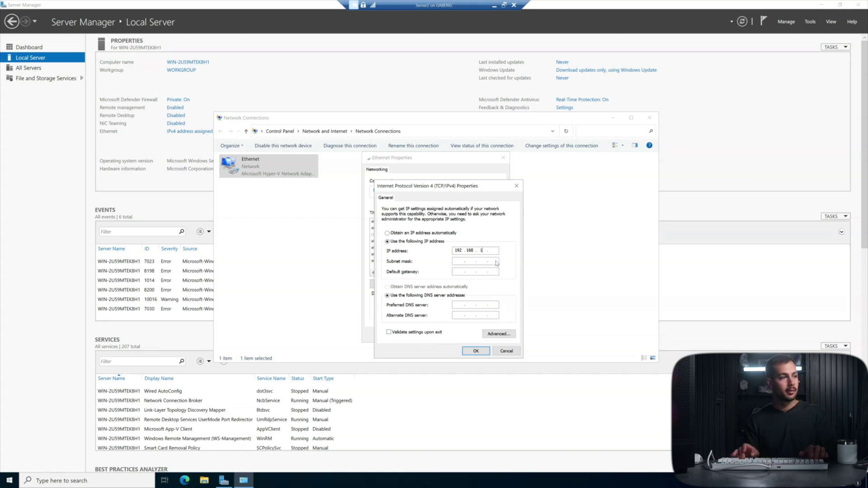
pyautogui.press('Tab')
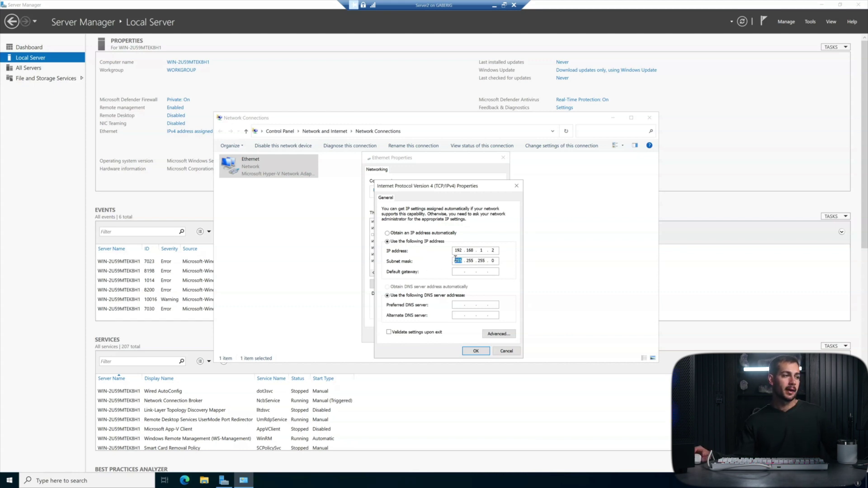
pyautogui.click(470, 306)
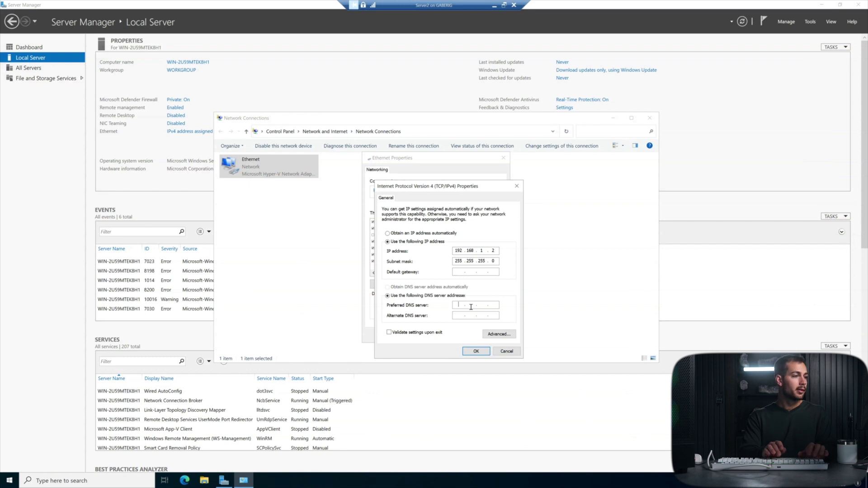
pyautogui.write('19')
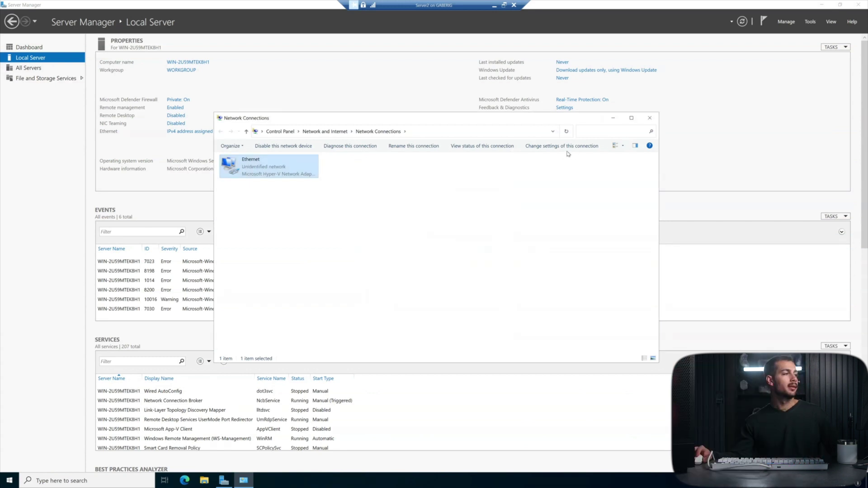
# Step: Change the computer name to Server2 and accept the restart-required notice
pyautogui.click(650, 118)
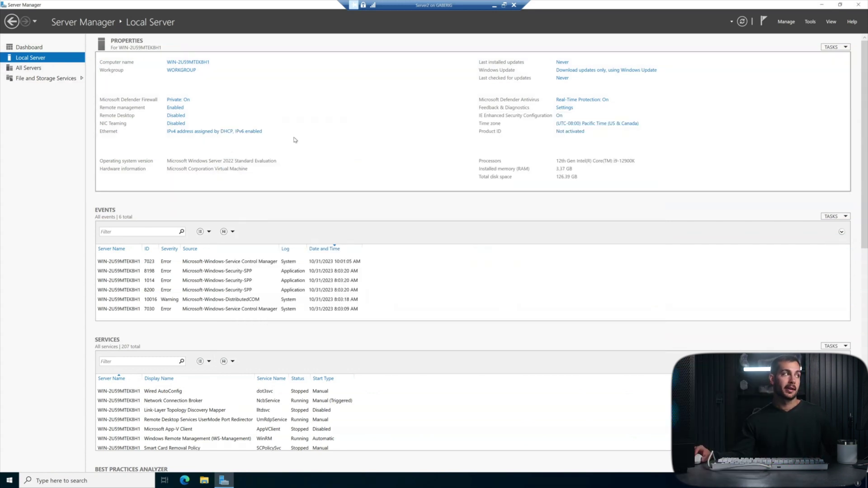
pyautogui.click(185, 69)
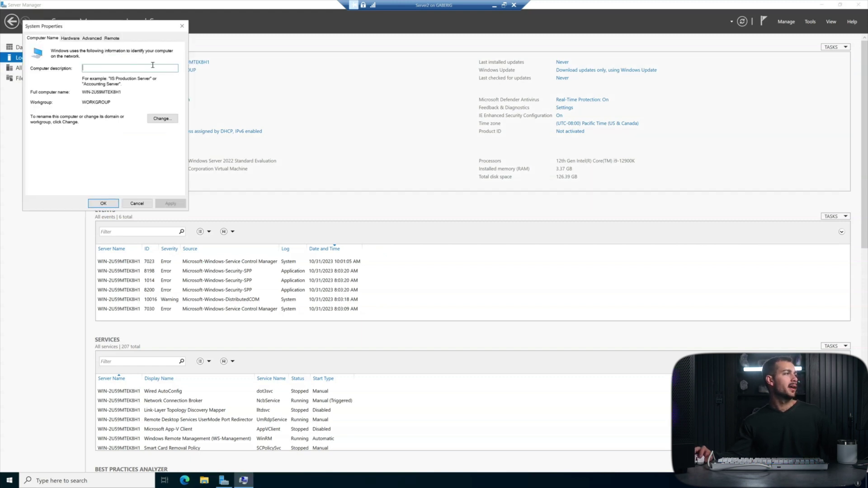
pyautogui.click(165, 121)
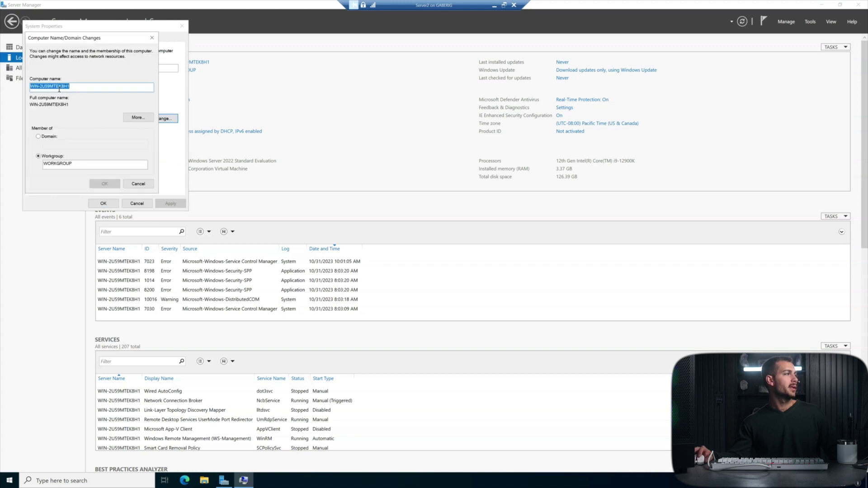
pyautogui.write('S')
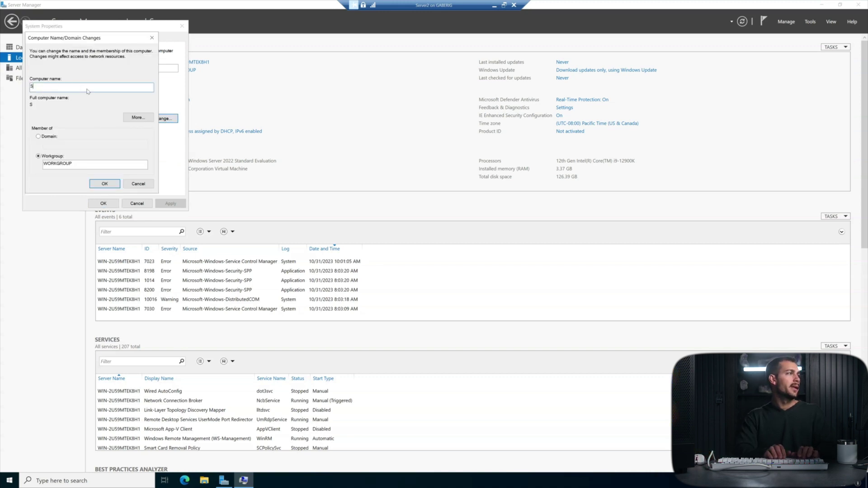
pyautogui.write('erver2')
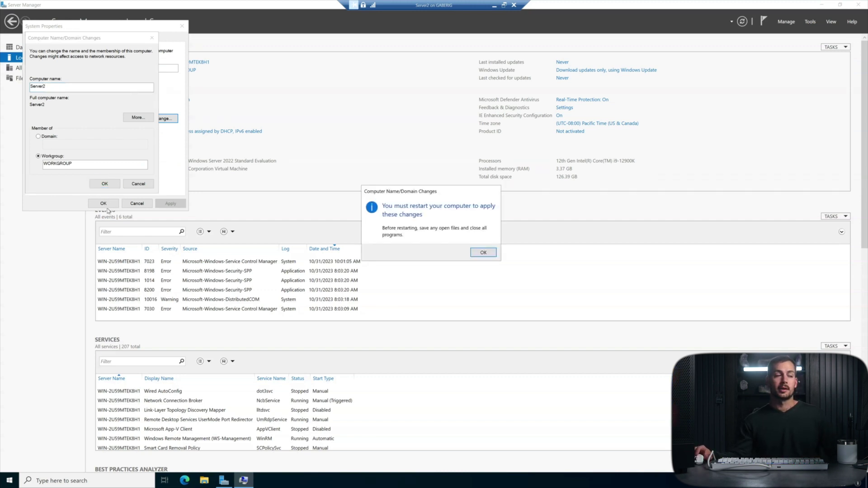
pyautogui.click(480, 252)
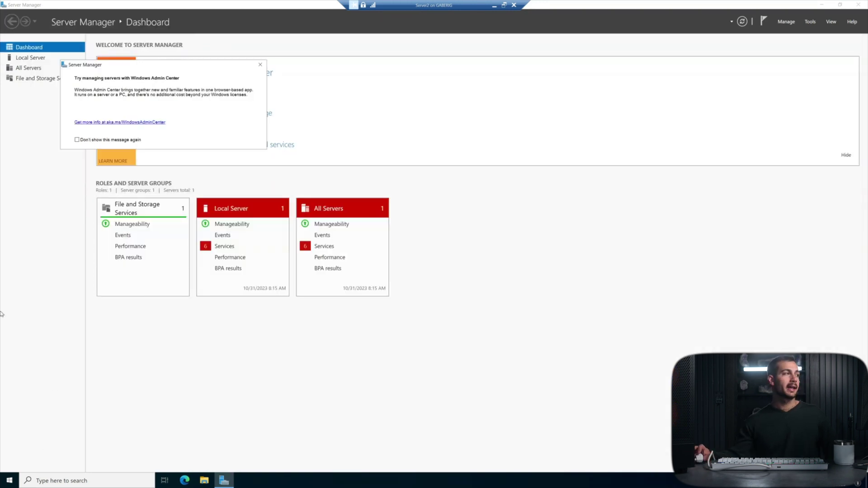
# Step: Switch Server2's membership from WORKGROUP to the Indigodomain.com domain
pyautogui.click(260, 64)
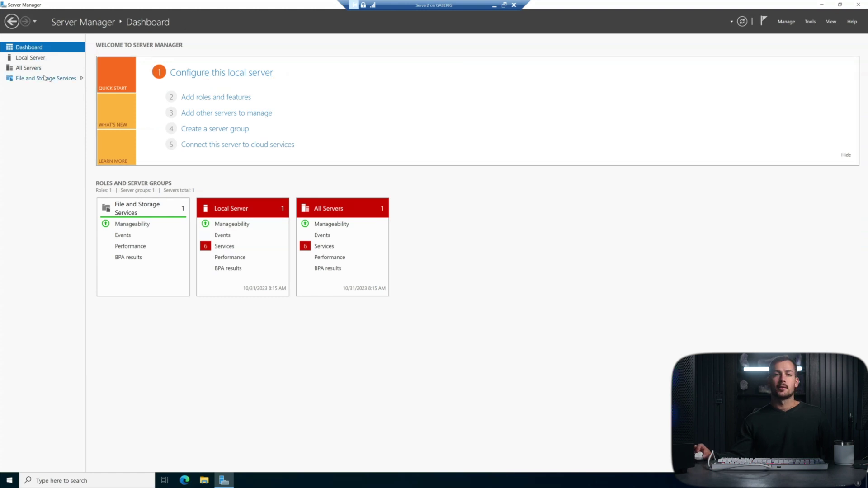
pyautogui.click(28, 58)
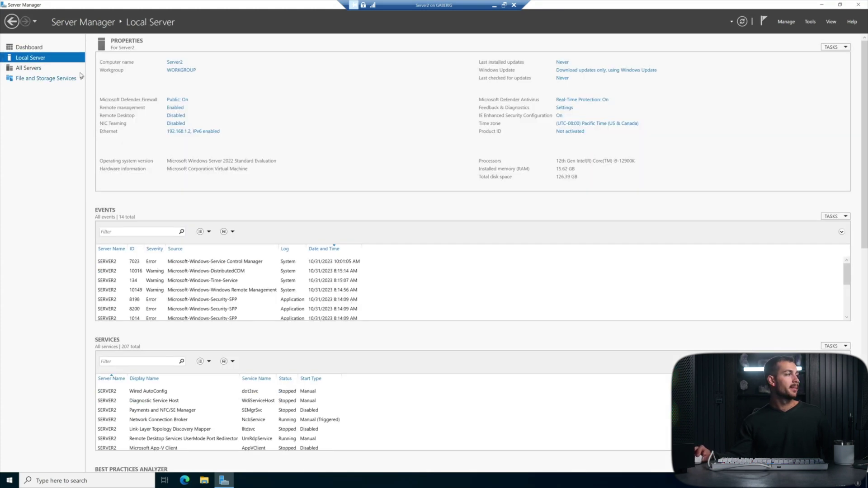
pyautogui.click(182, 71)
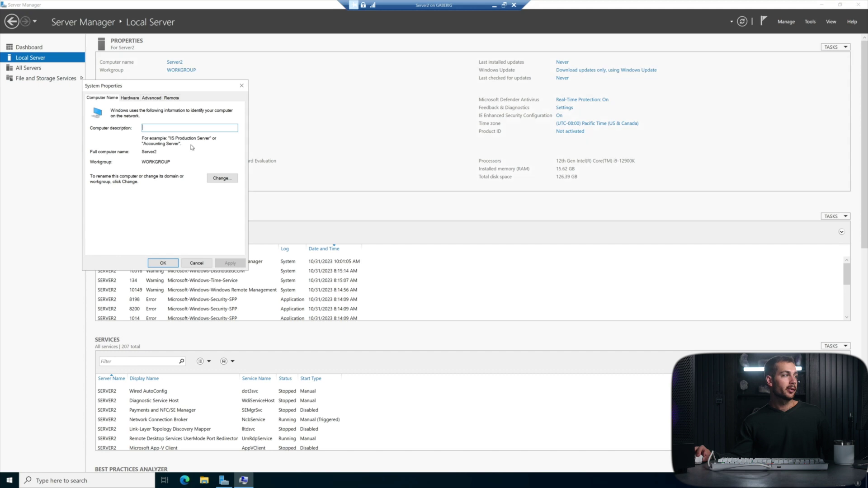
pyautogui.click(222, 178)
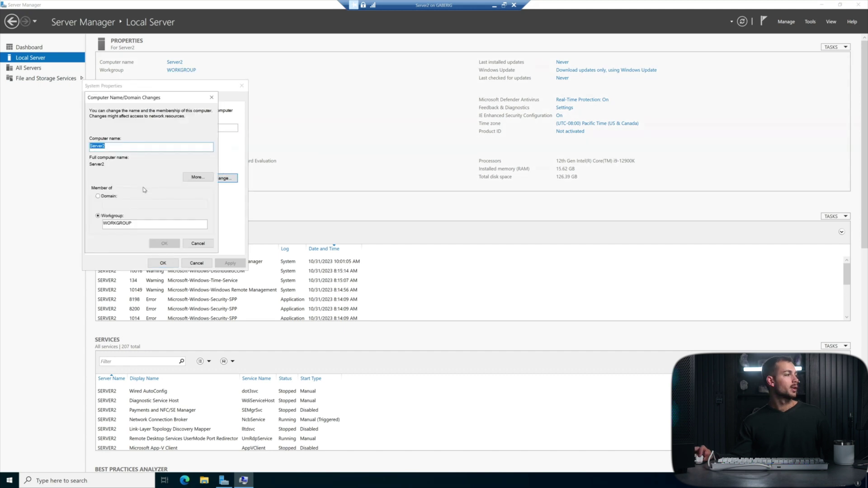
pyautogui.click(98, 197)
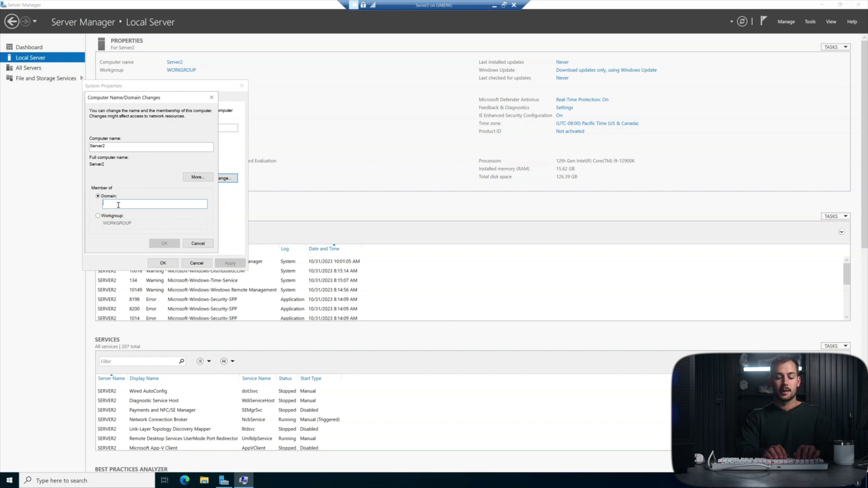
pyautogui.write('Indigodo')
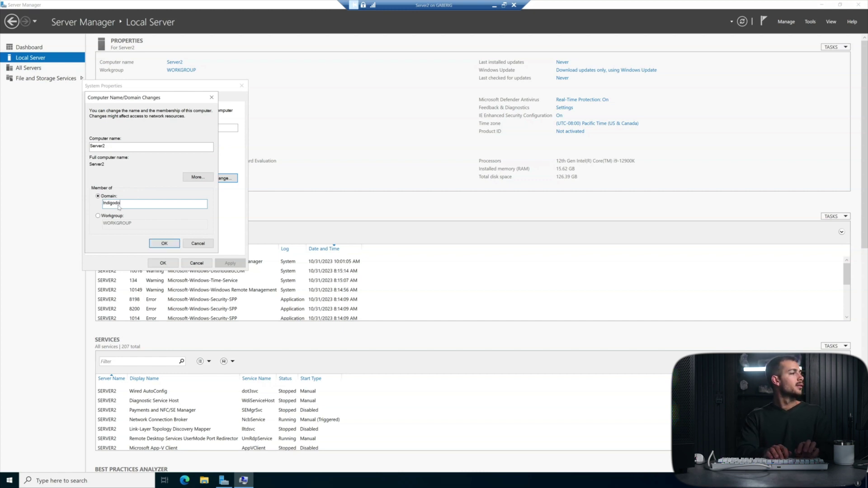
pyautogui.write('main.com')
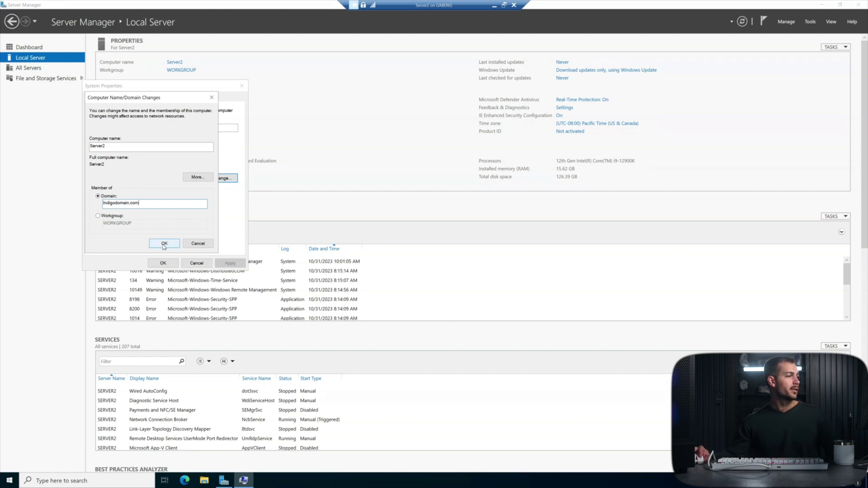
pyautogui.click(164, 245)
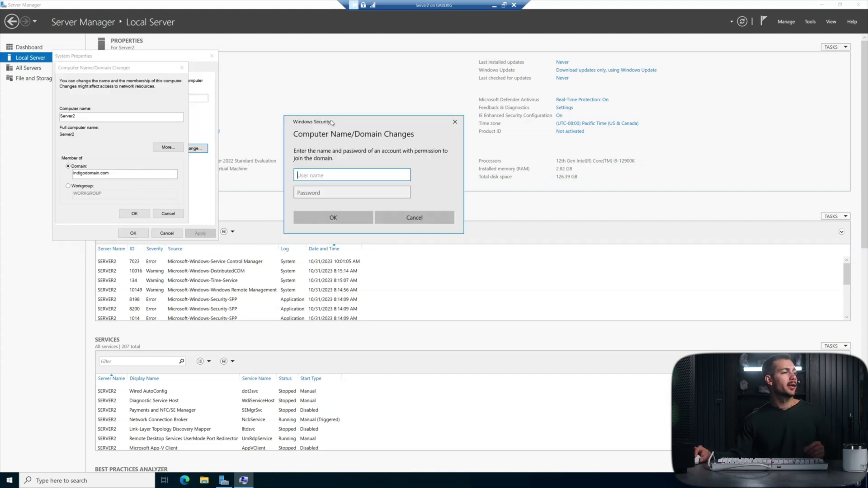
# Step: Authenticate with the domain administrator account and password, accept the welcome, and reopen IPv4 settings
pyautogui.moveTo(332, 122); pyautogui.dragTo(393, 165)
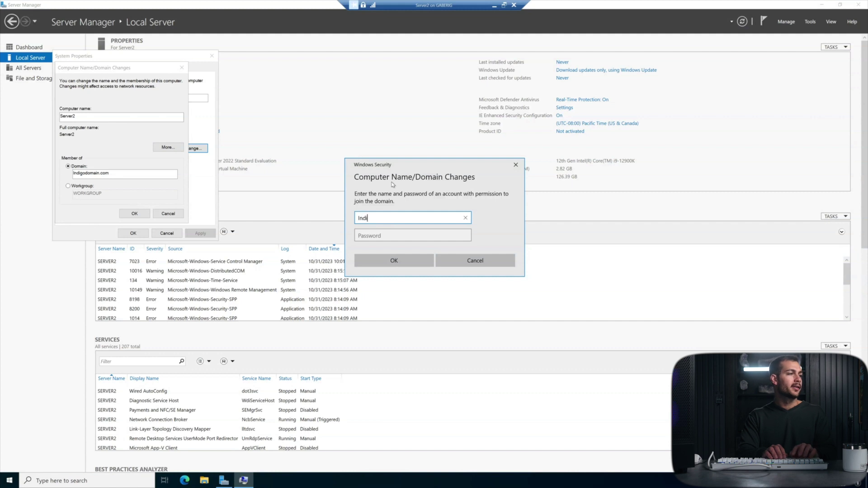
pyautogui.write('main\\admi')
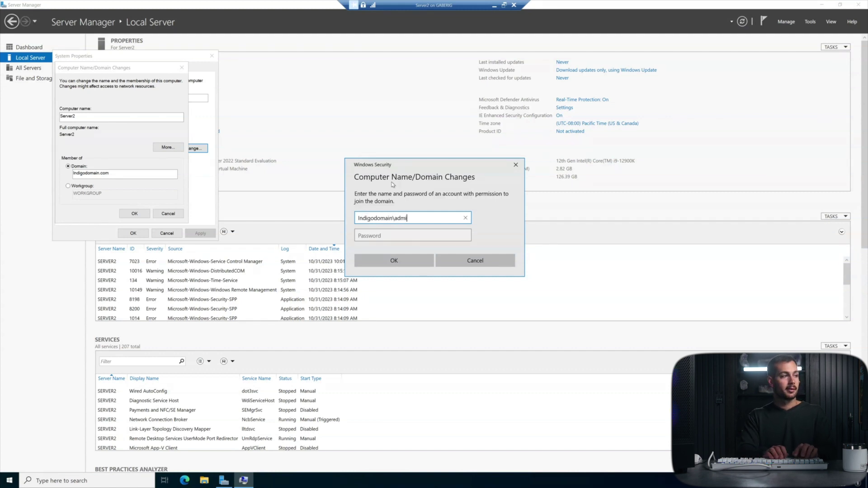
pyautogui.write('nistrator')
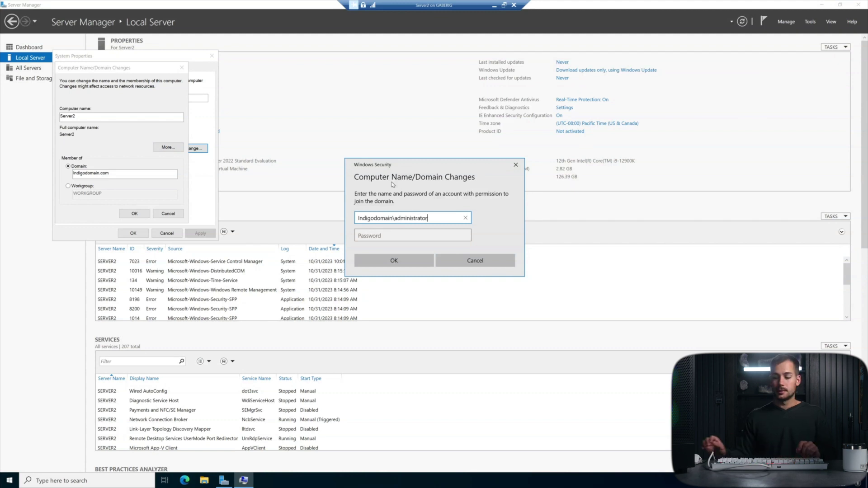
pyautogui.press('Tab')
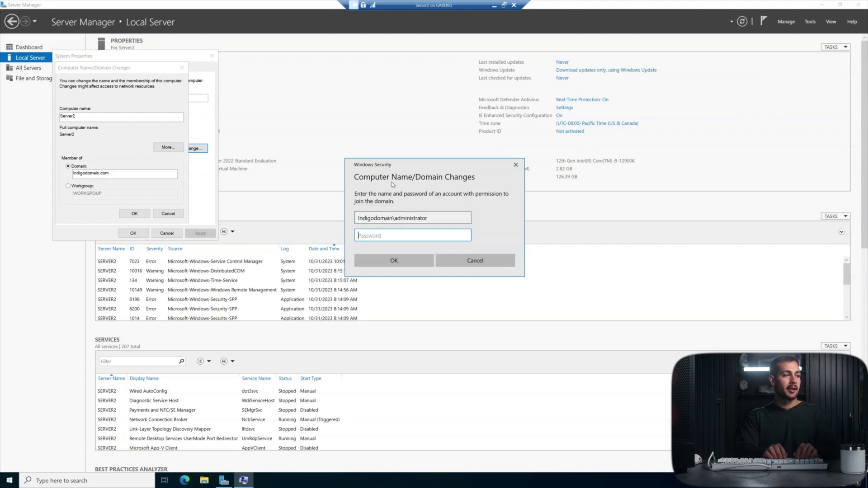
pyautogui.write('●●●●●●●●●●●')
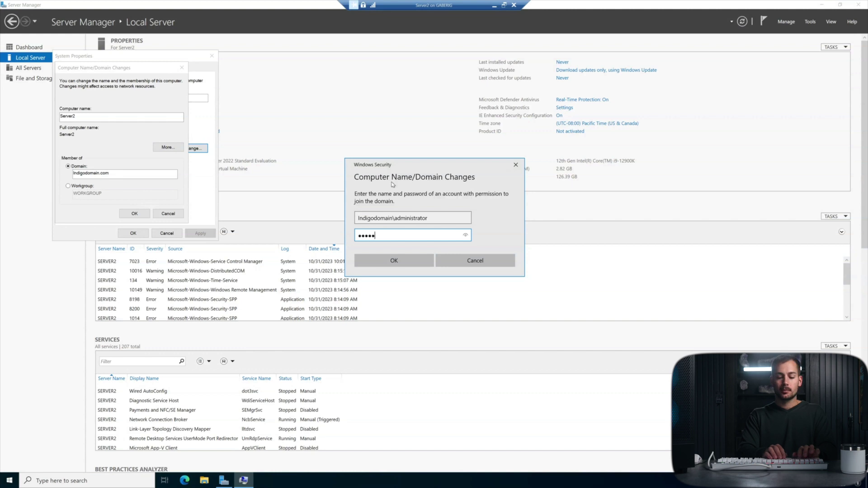
pyautogui.press('Return')
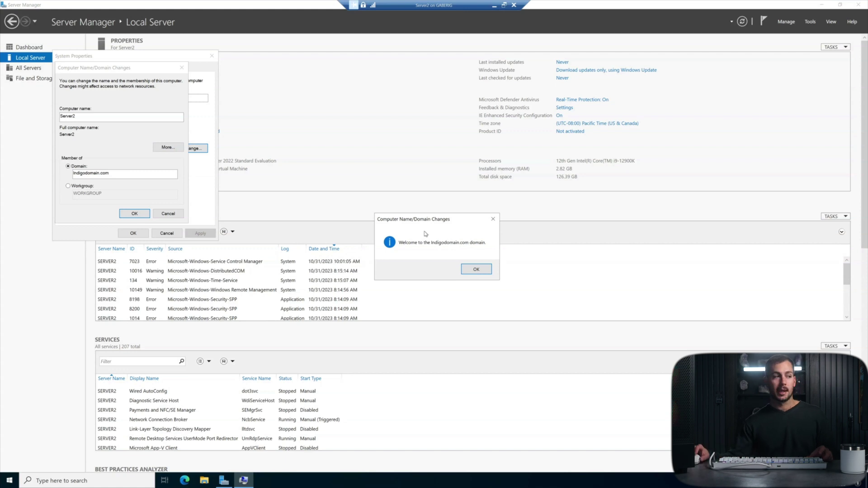
pyautogui.click(477, 270)
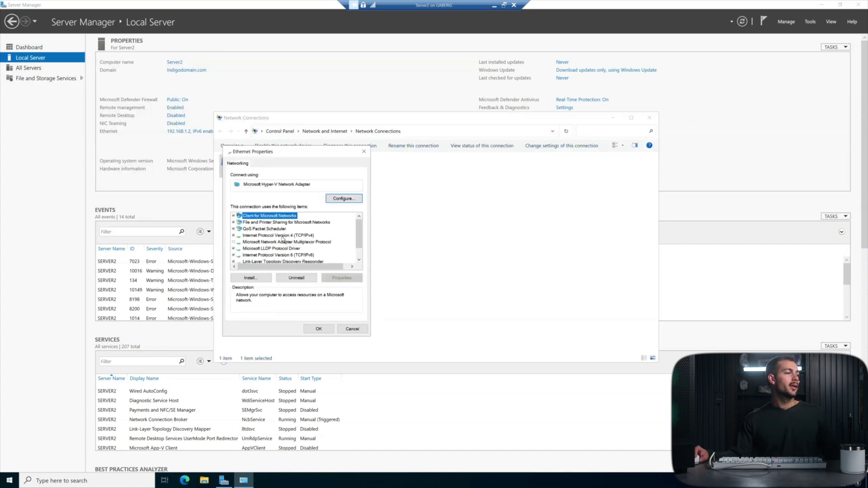
pyautogui.doubleClick(283, 236)
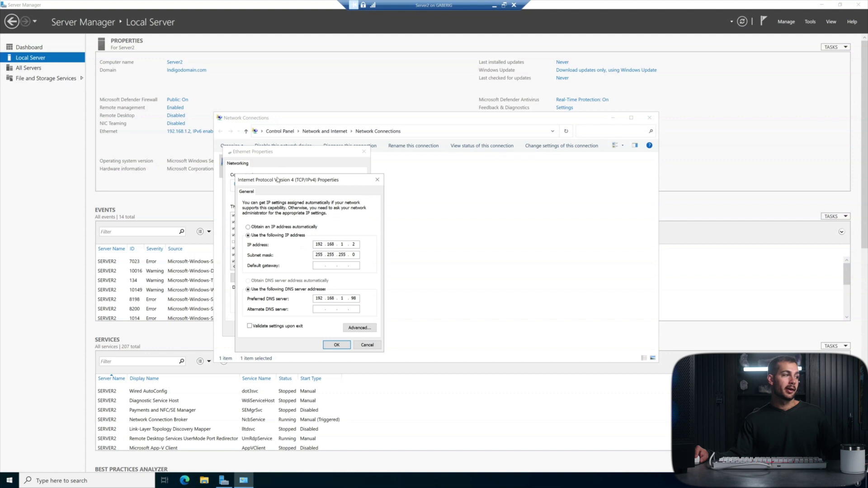
# Step: Keep preferred DNS server 192.168.1.98 and close the IPv4 and Ethernet properties
pyautogui.moveTo(277, 179); pyautogui.dragTo(424, 161)
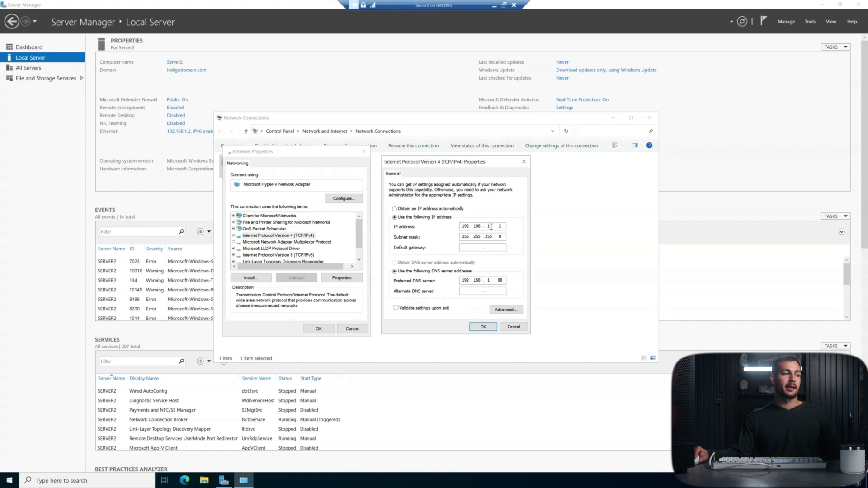
pyautogui.press('Tab')
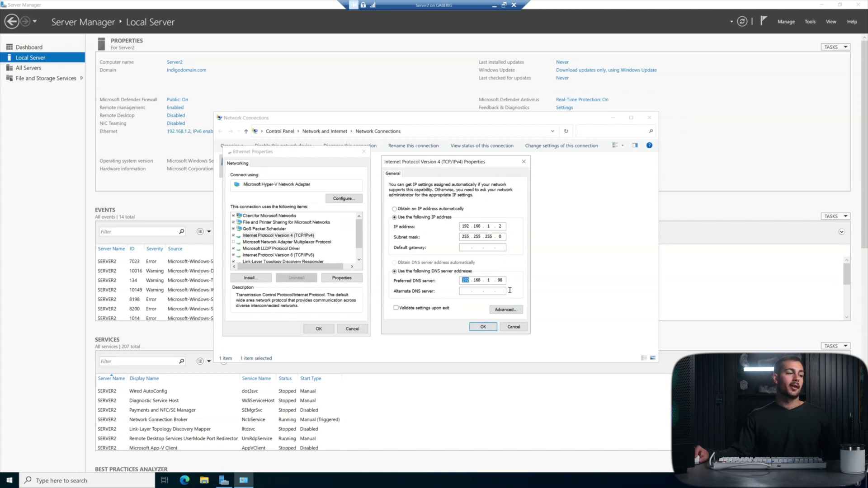
pyautogui.click(500, 281)
pyautogui.doubleClick(462, 280)
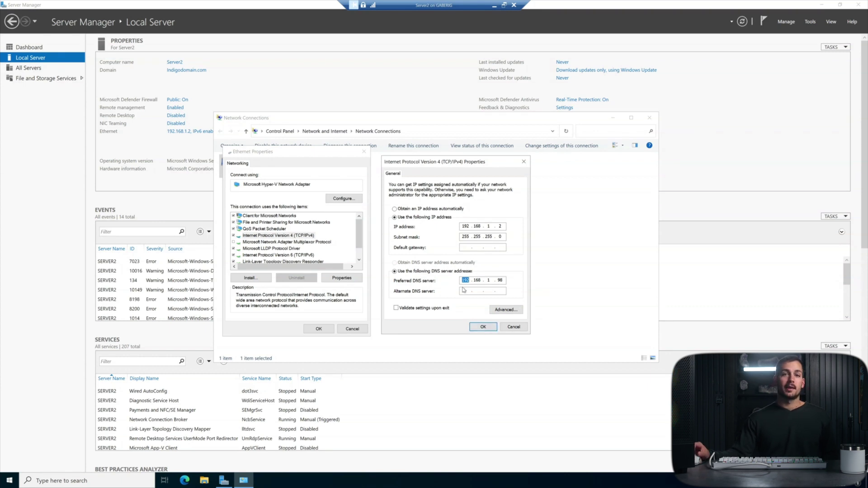
pyautogui.click(483, 326)
pyautogui.click(319, 329)
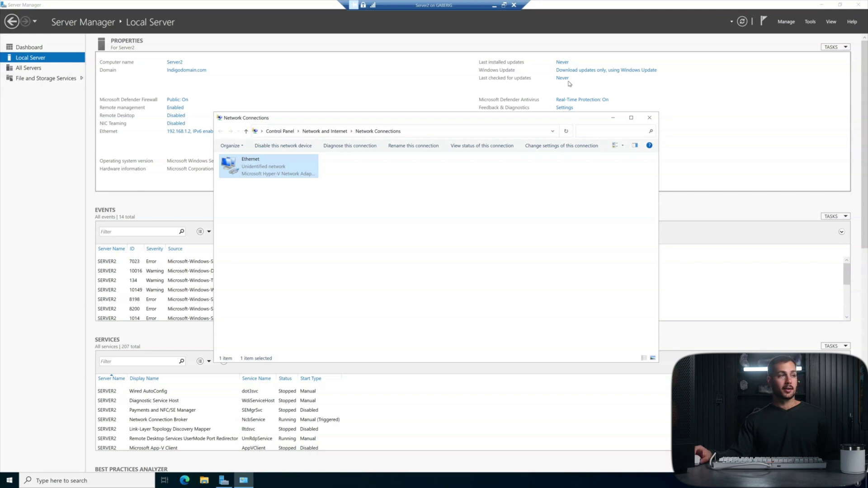
pyautogui.press('super')
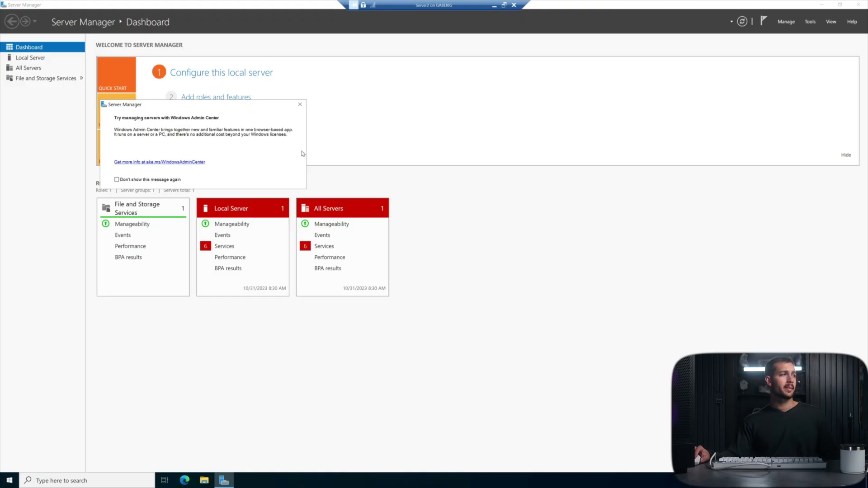
# Step: Dismiss the Windows Admin Center suggestion on Server2's Dashboard
pyautogui.click(300, 104)
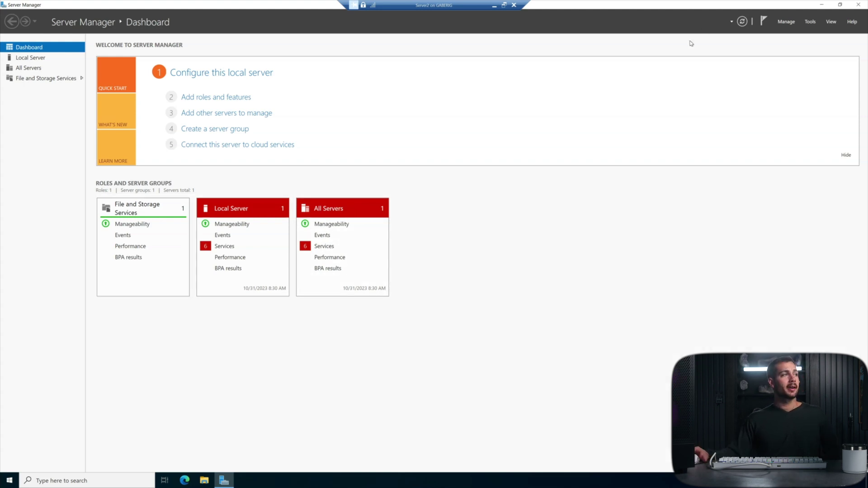
# Step: Start Add Roles and Features with role-based installation targeting Server2
pyautogui.click(791, 27)
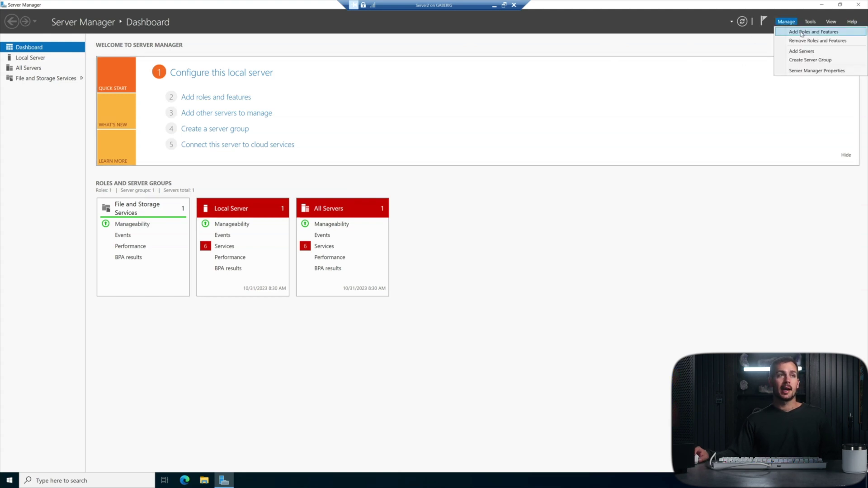
pyautogui.click(802, 33)
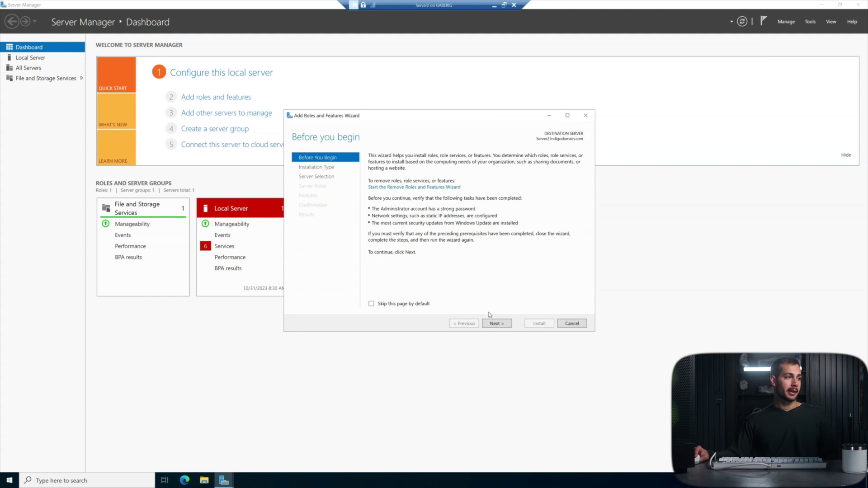
pyautogui.click(495, 324)
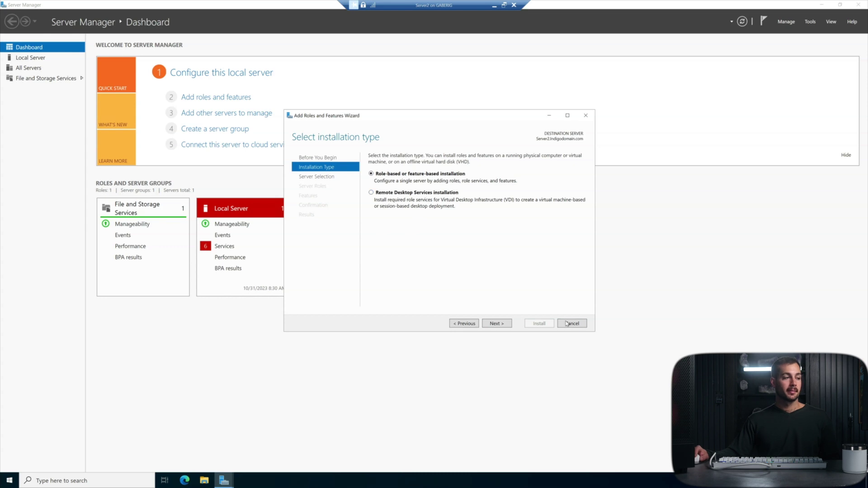
pyautogui.click(497, 324)
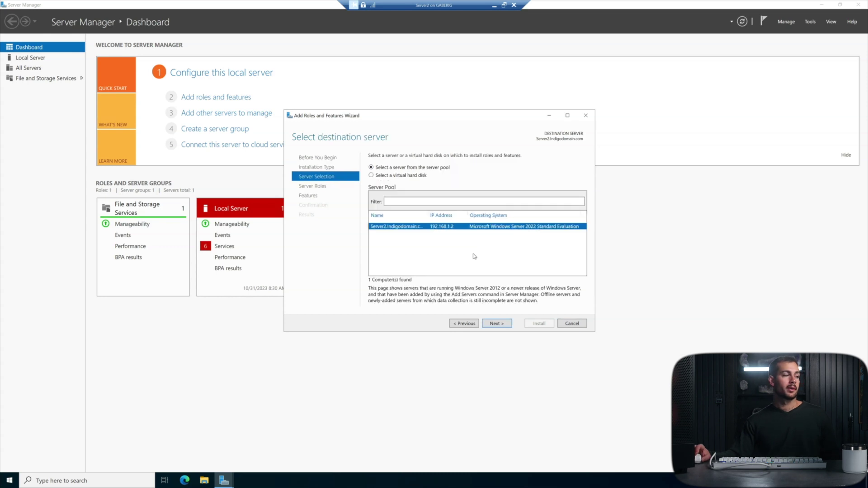
pyautogui.click(497, 324)
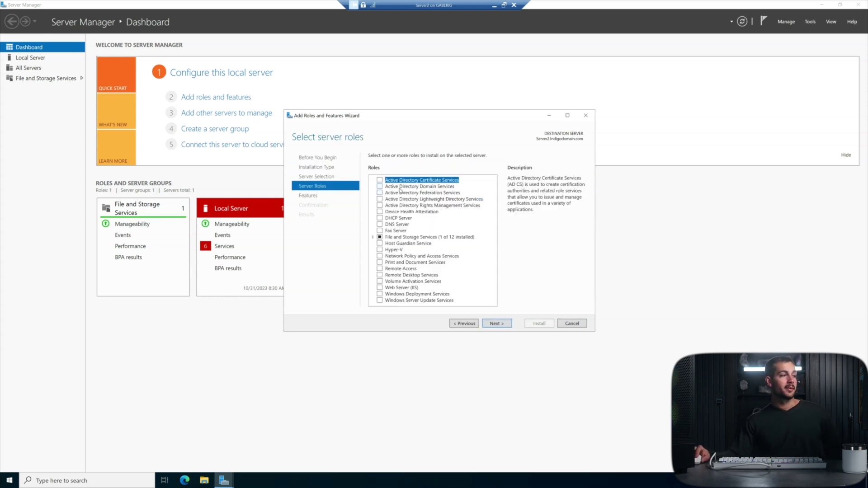
# Step: Select Active Directory Domain Services with its management tools and install it
pyautogui.click(380, 187)
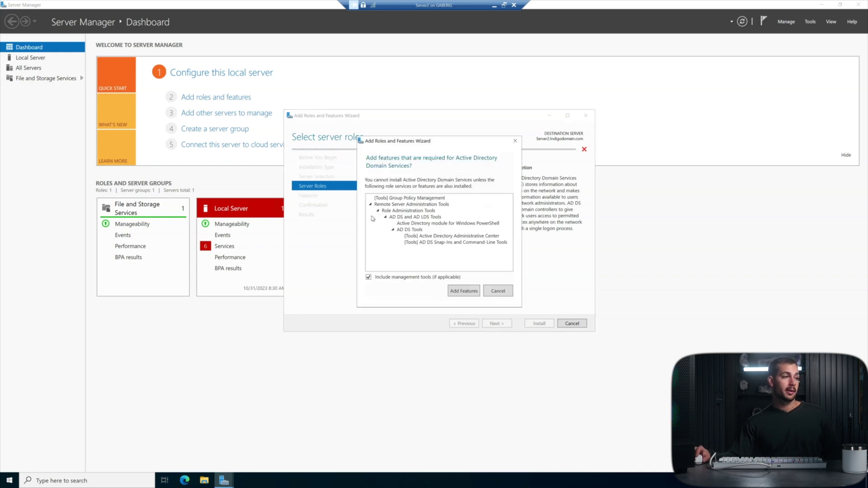
pyautogui.click(466, 292)
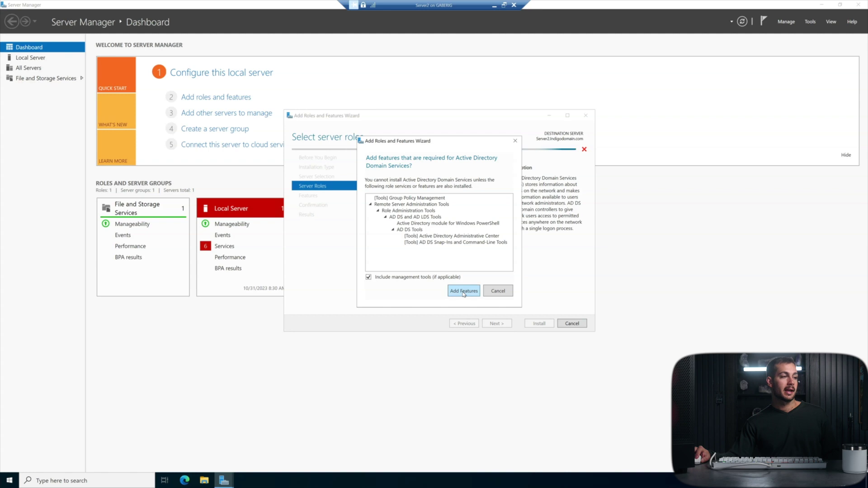
pyautogui.click(496, 326)
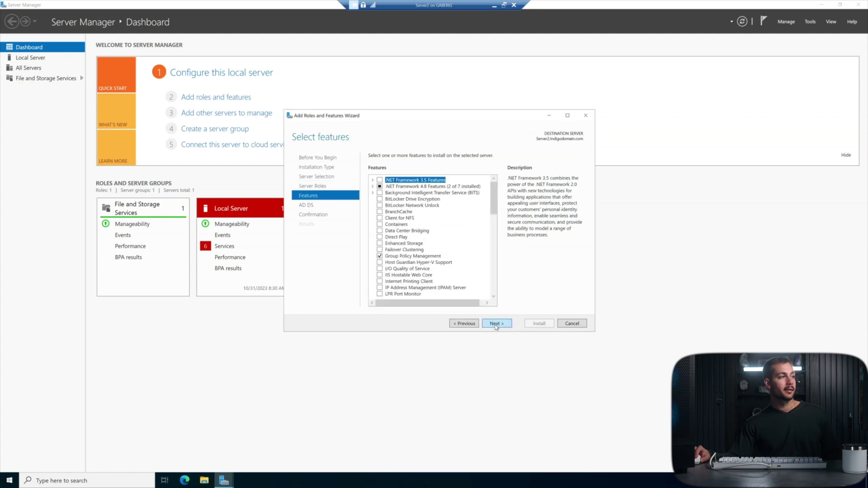
pyautogui.click(500, 326)
pyautogui.click(503, 325)
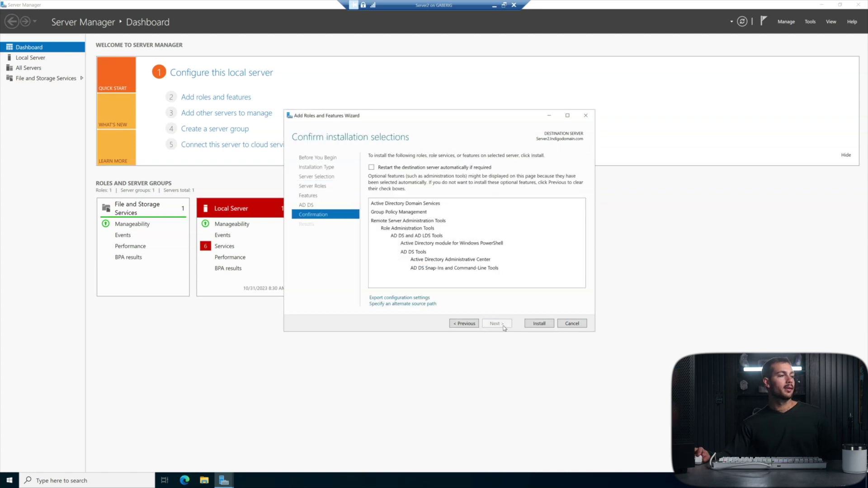
pyautogui.click(531, 326)
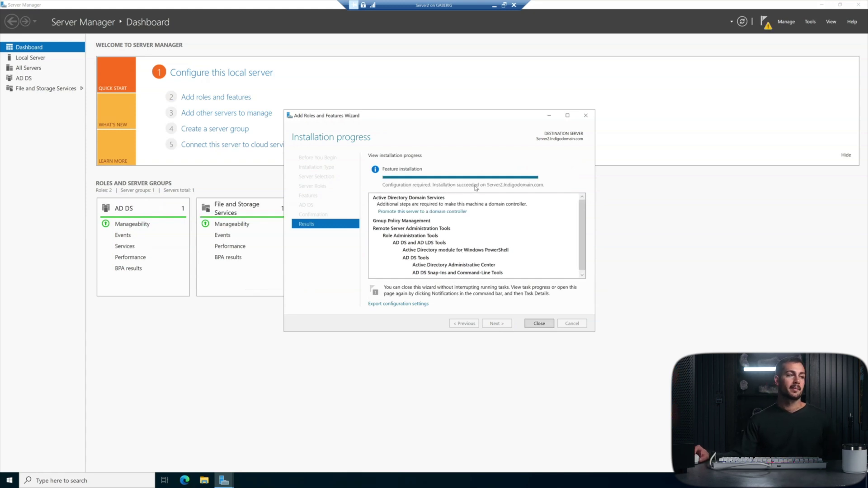
# Step: Launch promotion, keeping 'Add a domain controller to an existing domain' for indigodomain.com
pyautogui.click(397, 212)
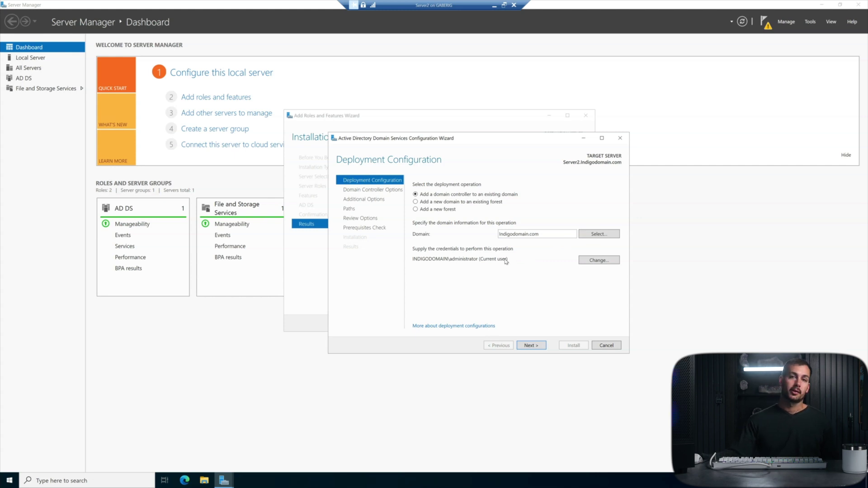
pyautogui.click(536, 343)
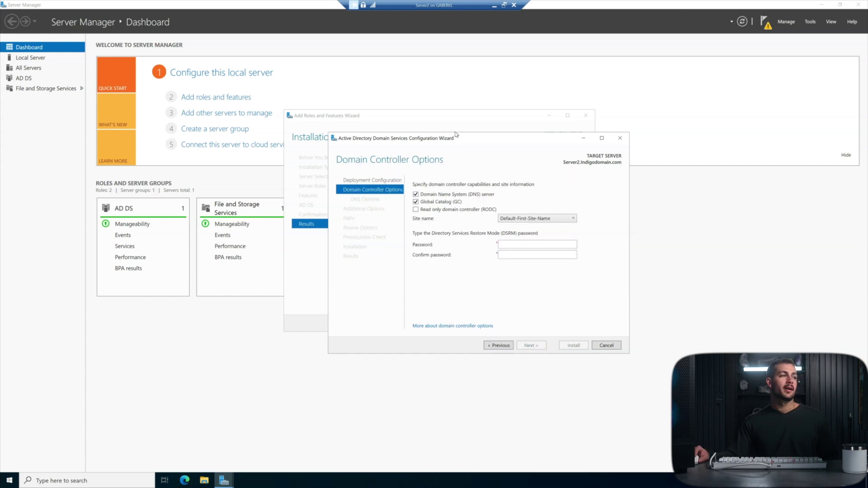
# Step: Enter the DSRM password in Password and Confirm password, then advance
pyautogui.moveTo(458, 140)
pyautogui.mouseDown()
pyautogui.moveTo(498, 143)
pyautogui.moveTo(449, 132)
pyautogui.mouseUp()
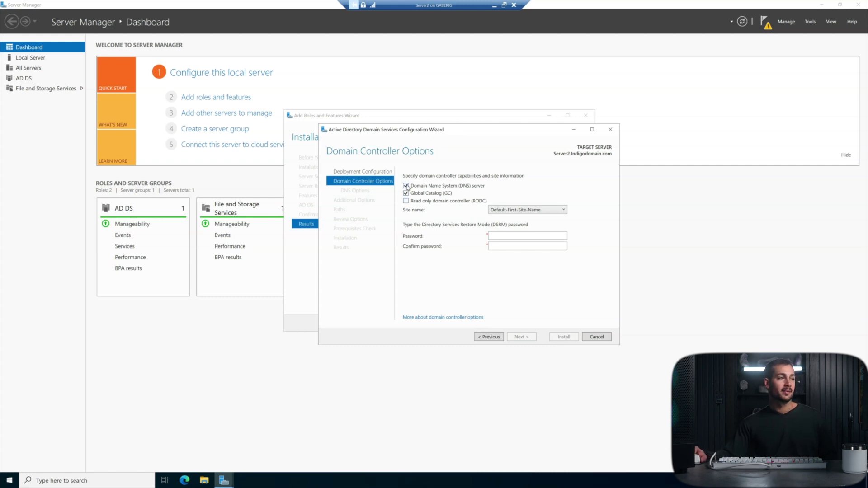
pyautogui.click(511, 235)
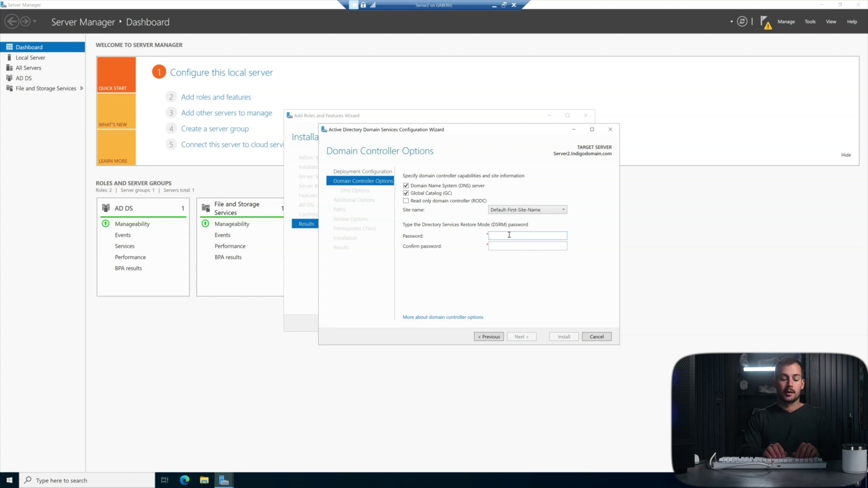
pyautogui.write('•••••••••••')
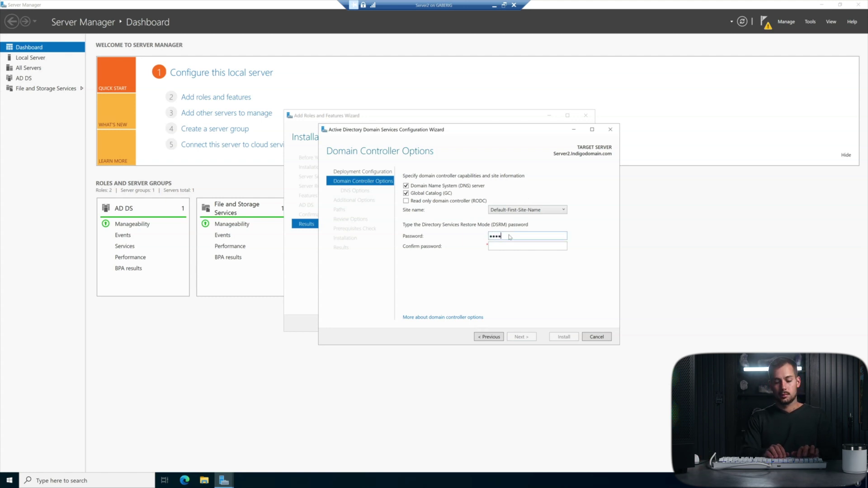
pyautogui.press('Tab')
pyautogui.write('•••••••••••')
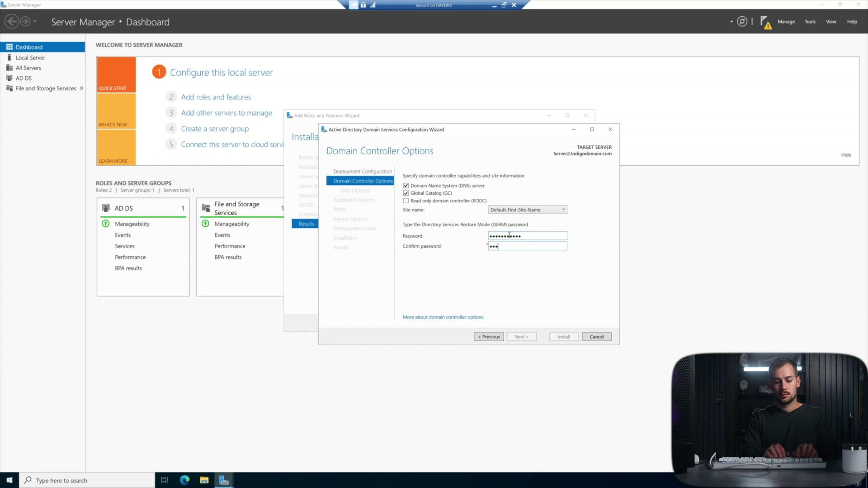
pyautogui.click(520, 337)
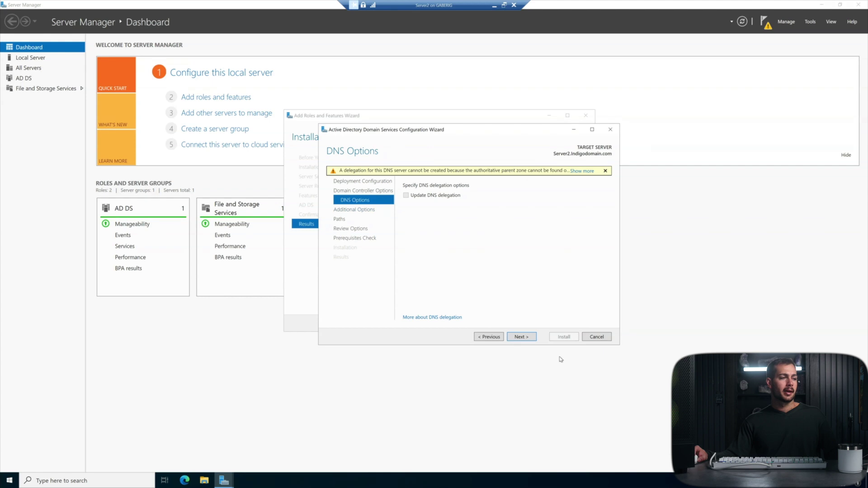
# Step: Skip DNS delegation and open the list of domain controllers to replicate from
pyautogui.click(521, 337)
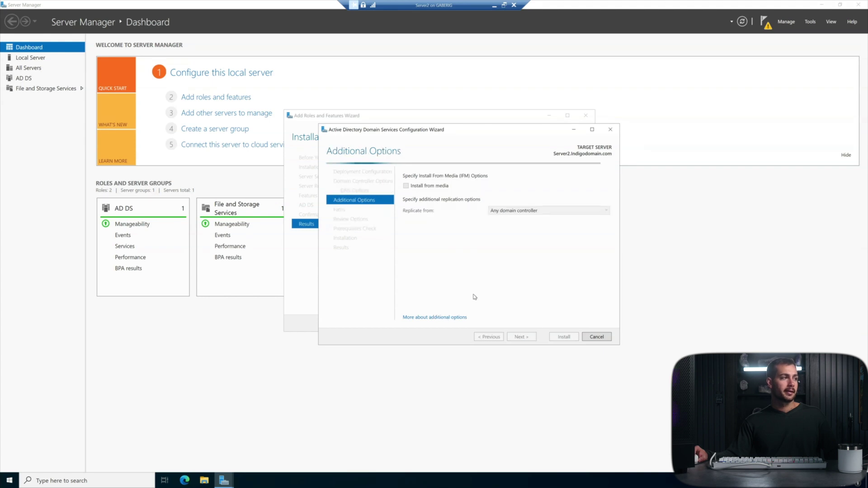
pyautogui.click(494, 211)
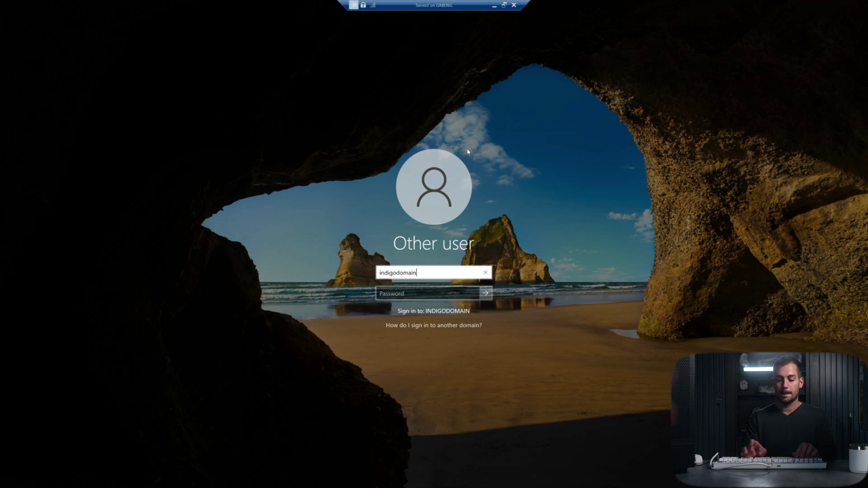
# Step: Sign in to Server2 as indigodomain\administrator with the account password, then bring up the Server1 VM
pyautogui.write('\\administ')
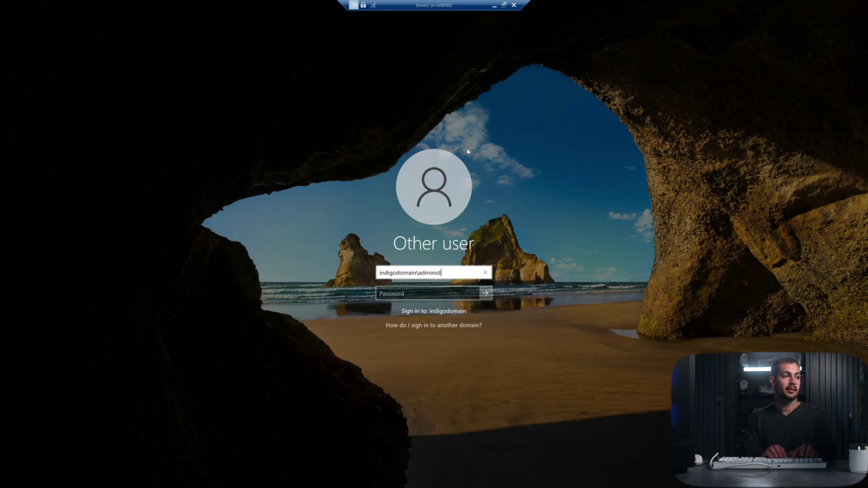
pyautogui.write('rator')
pyautogui.press('Tab')
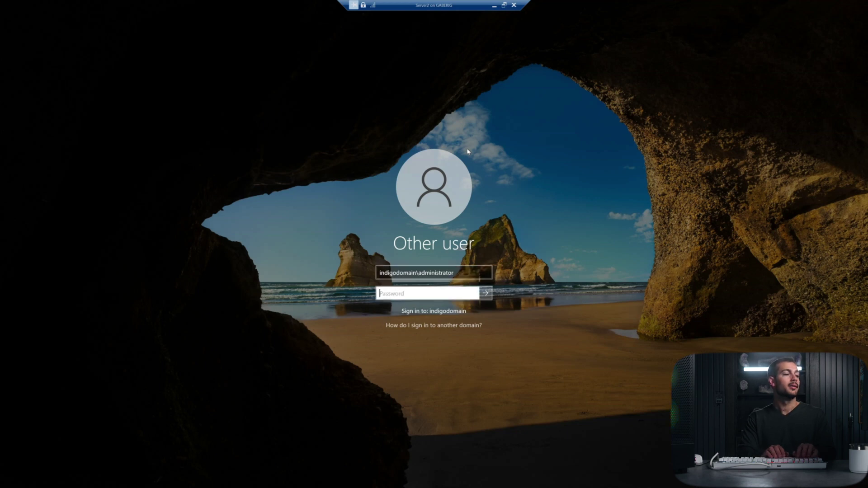
pyautogui.write('d')
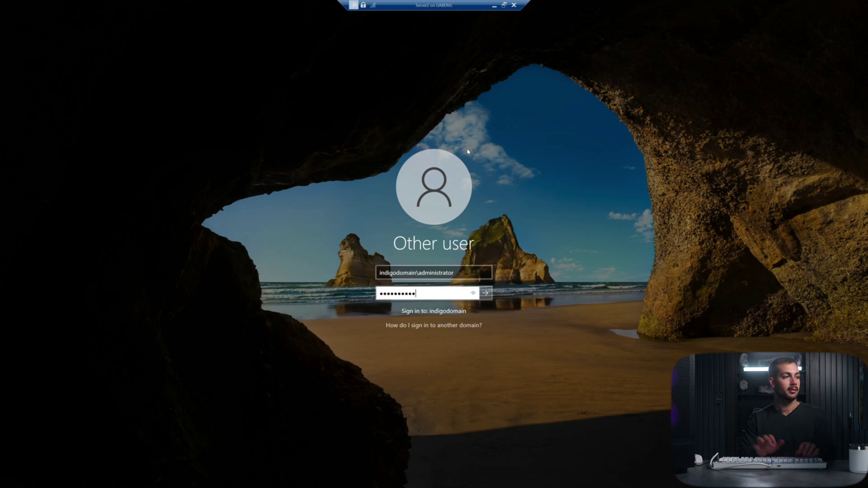
pyautogui.moveTo(531, 480)
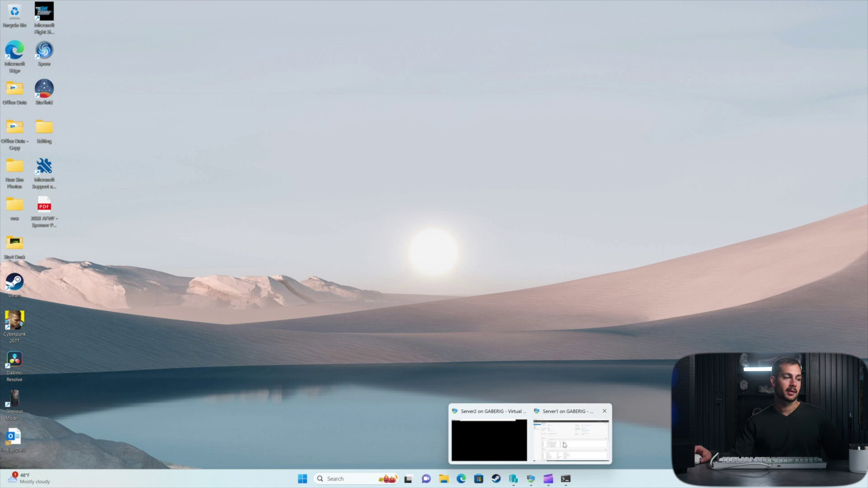
pyautogui.click(564, 444)
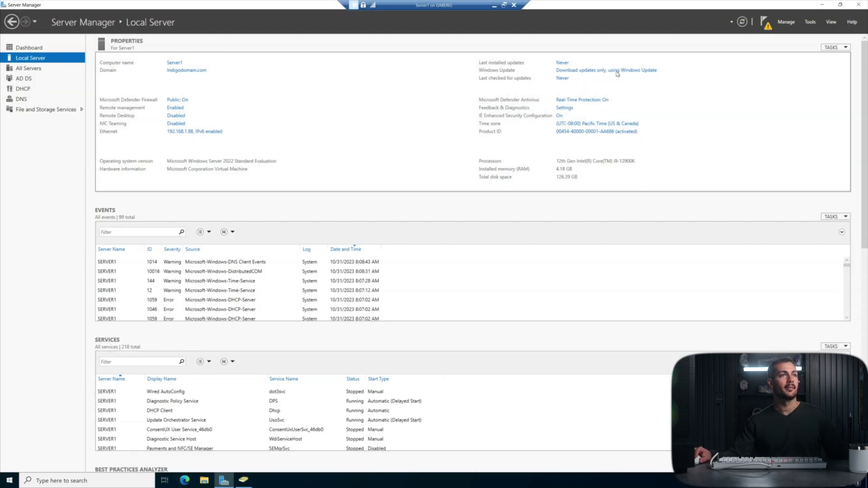
# Step: Launch Active Directory Users and Computers from Server1's Tools menu
pyautogui.click(812, 22)
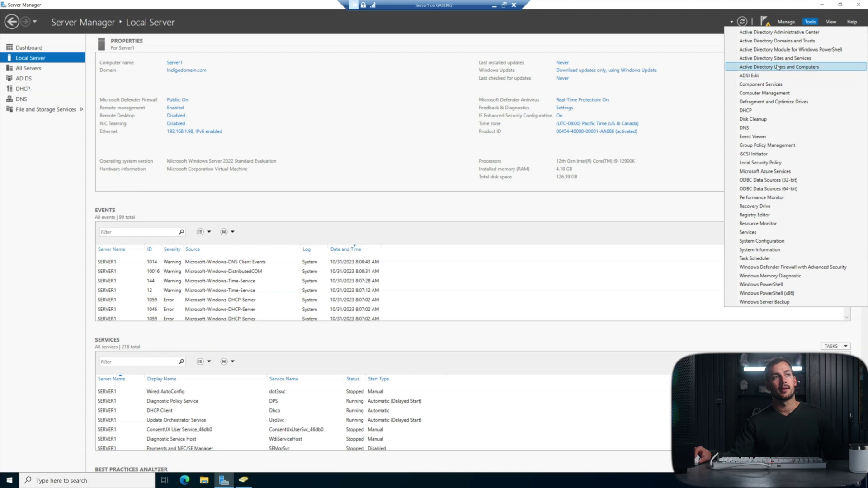
pyautogui.click(796, 67)
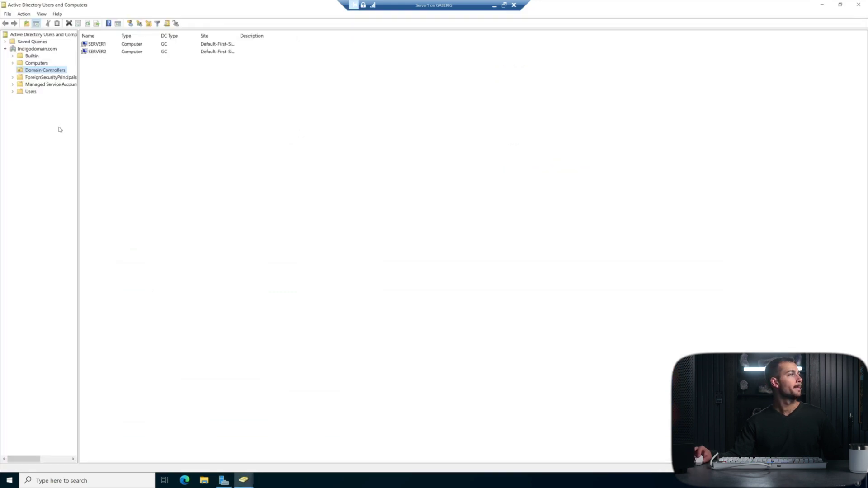
pyautogui.click(103, 45)
pyautogui.click(106, 52)
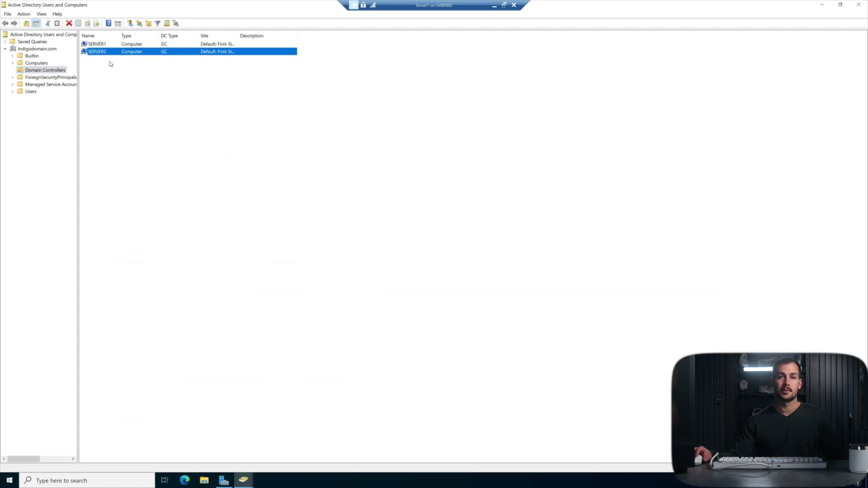